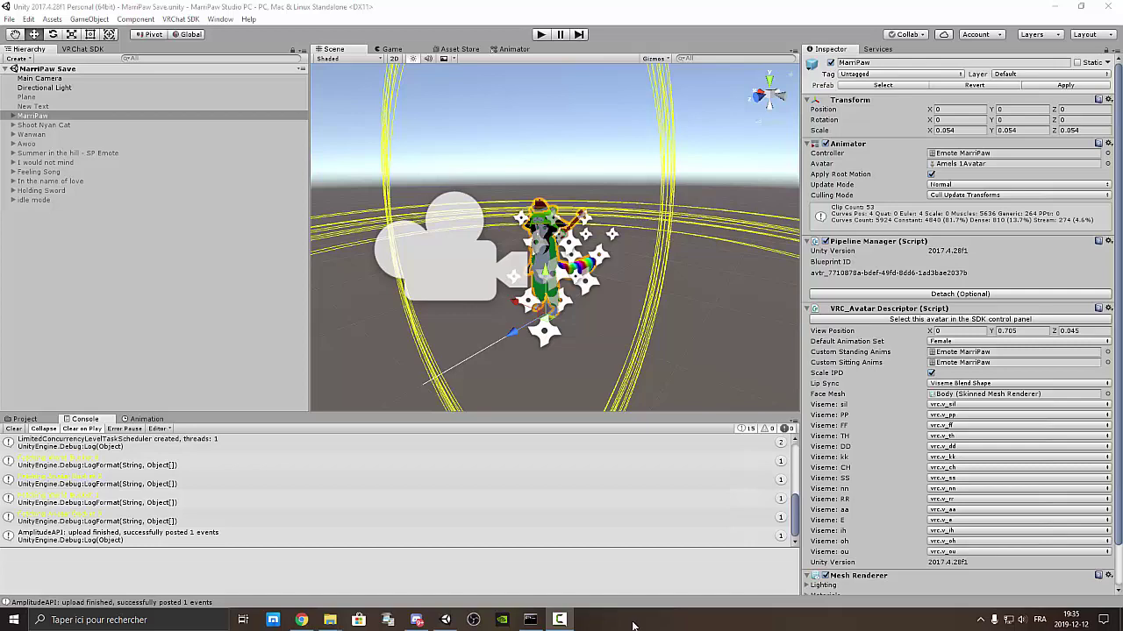
- Create a new 3D Unity project named "Avatar Marri Paw" in the default location
left_click(9, 19)
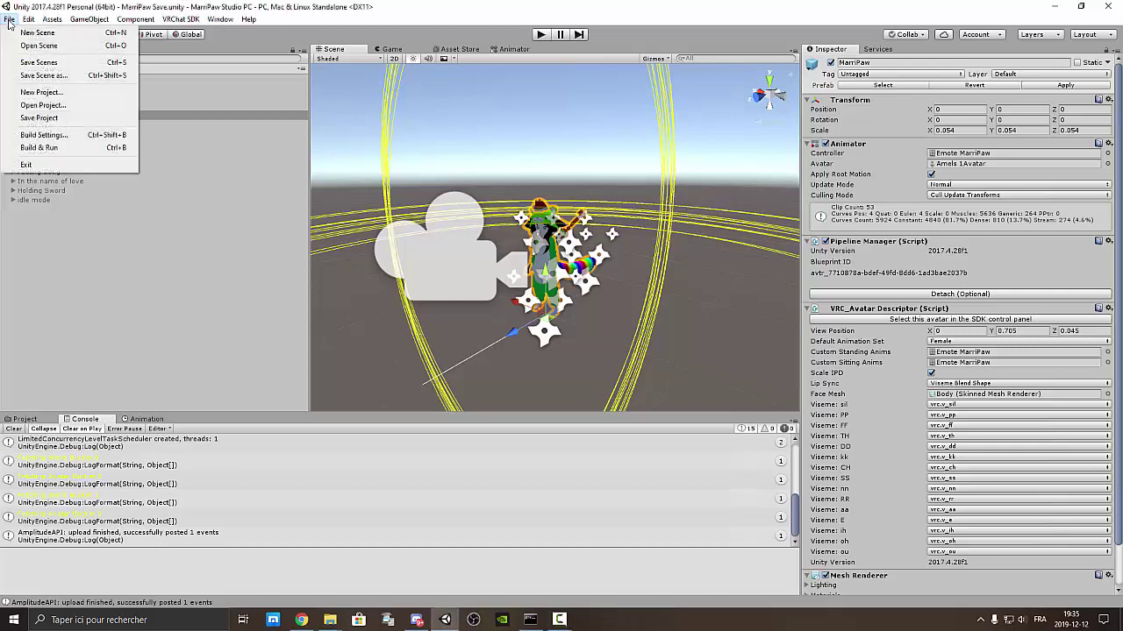
left_click(40, 92)
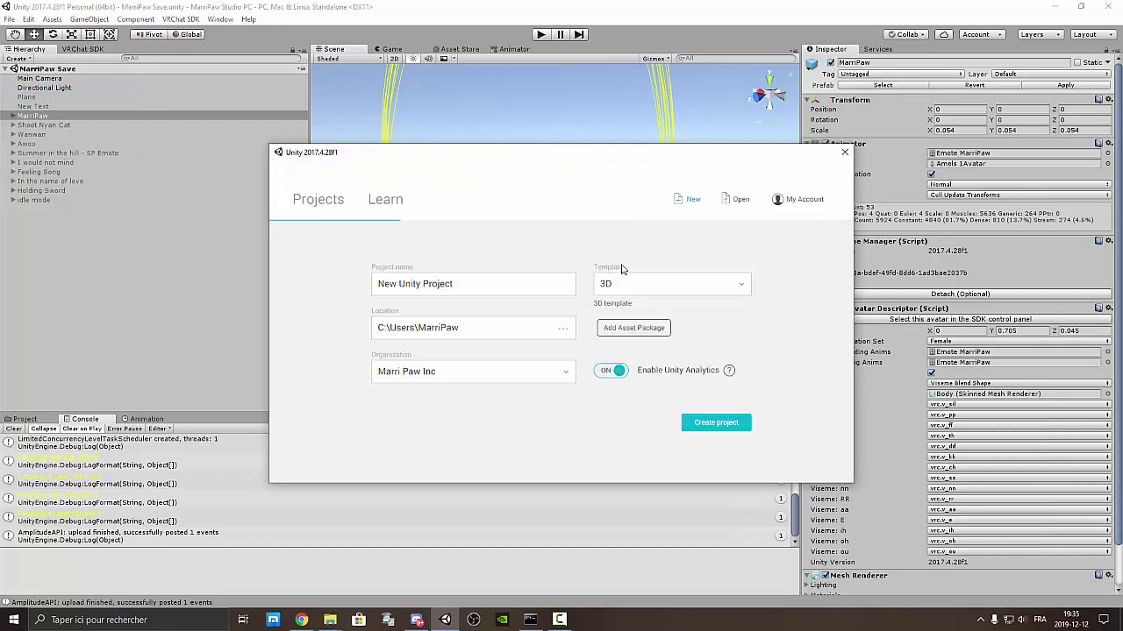
left_click_drag(535, 283, 329, 282)
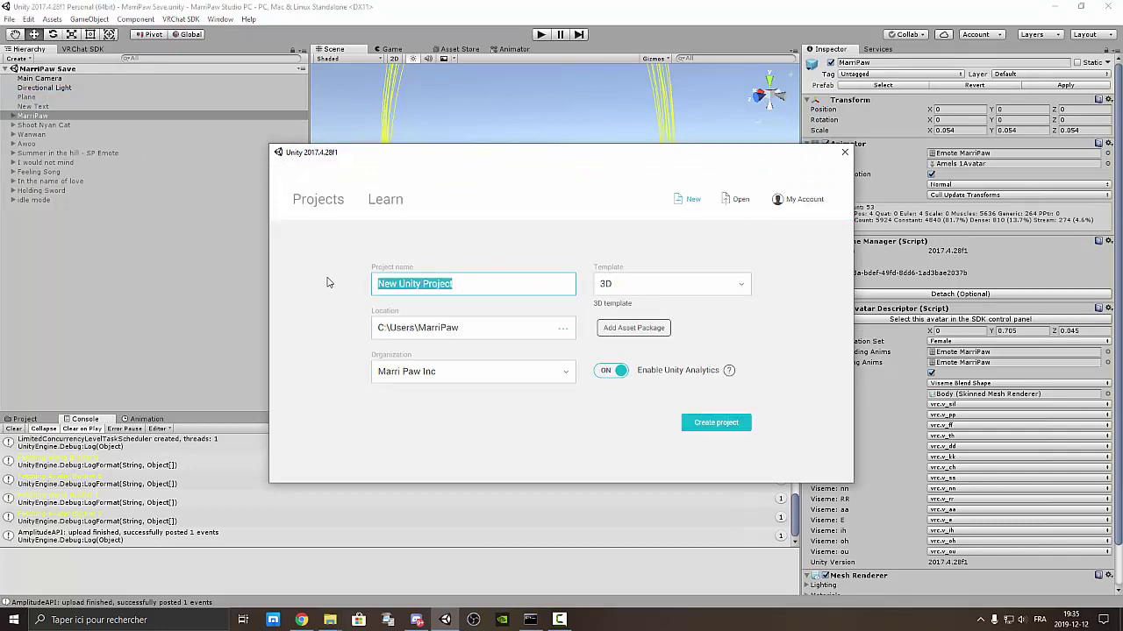
type("Avta")
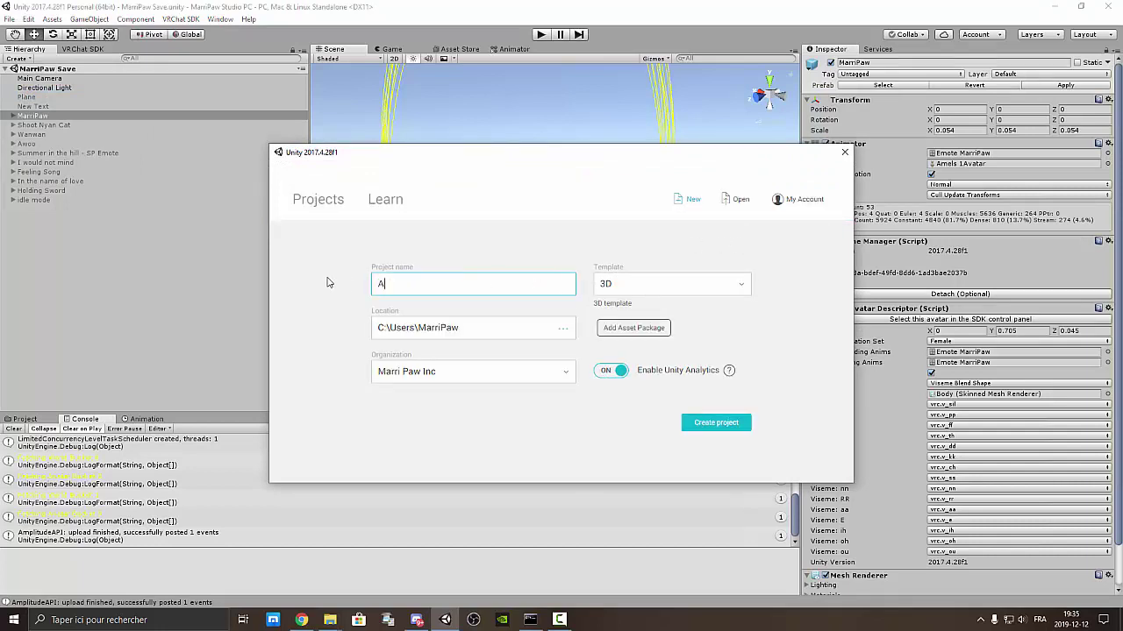
key("BackSpace")
type("atar Marri Paw")
left_click(740, 429)
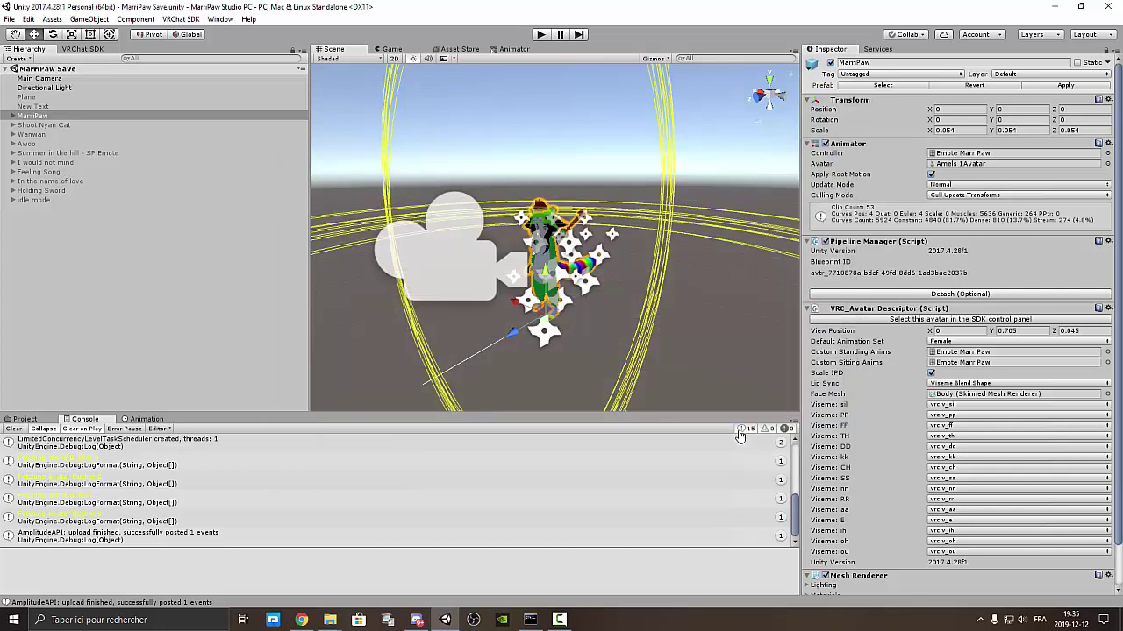
key("super+d")
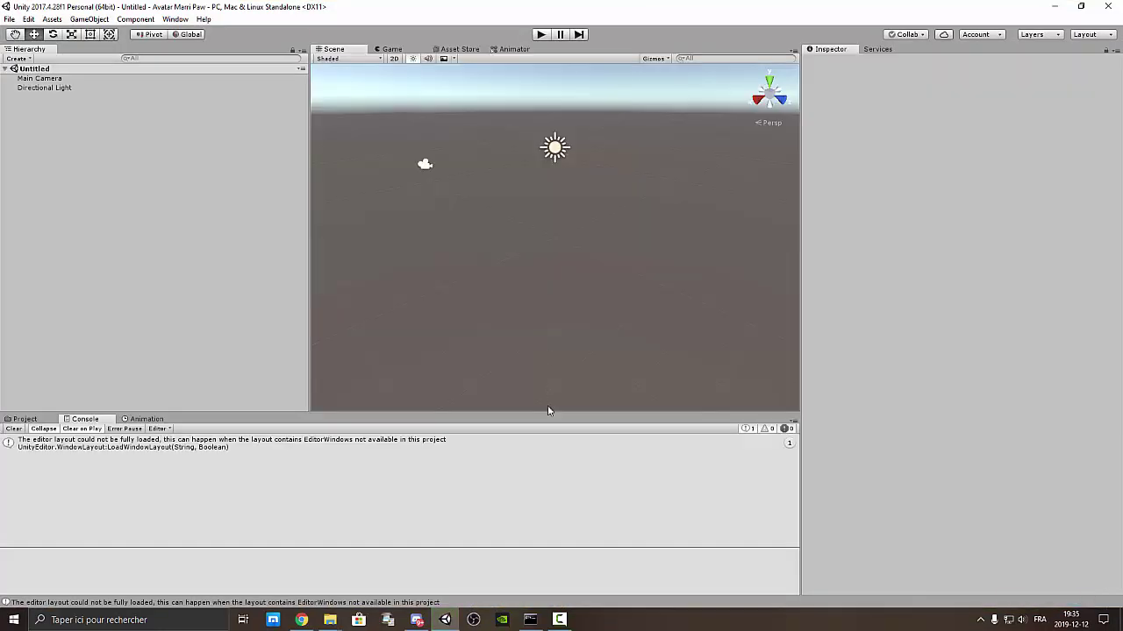
left_click(143, 21)
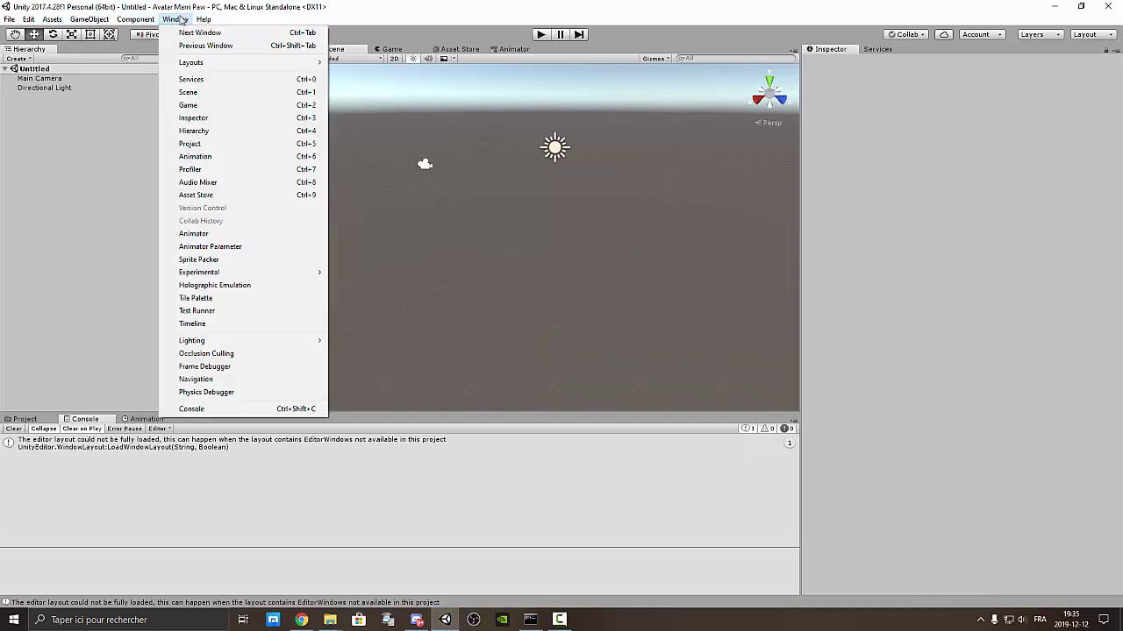
mouse_move(105, 18)
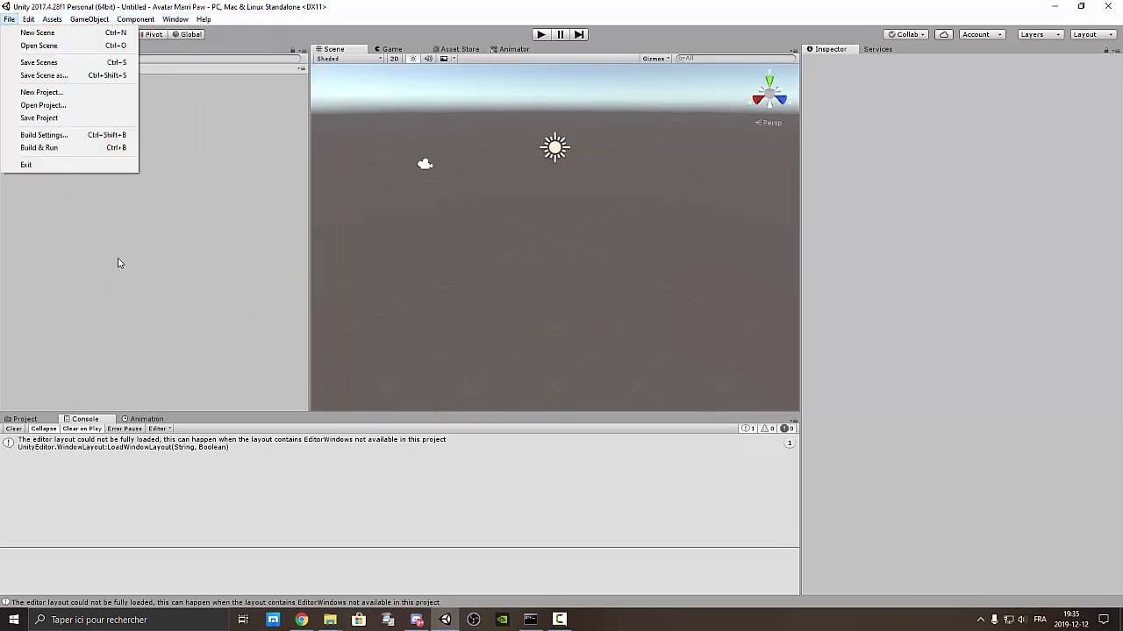
left_click(172, 186)
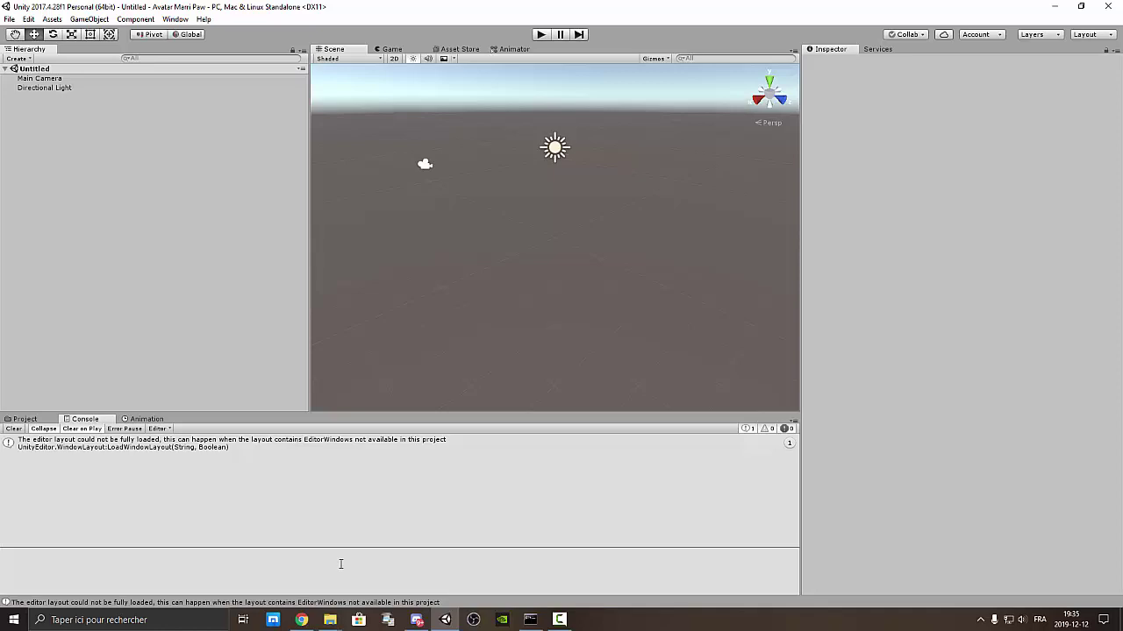
- Switch to Chrome, follow the Unity 2017.4.28f1 link in the SDK setup guide, and return to the guide
left_click(301, 620)
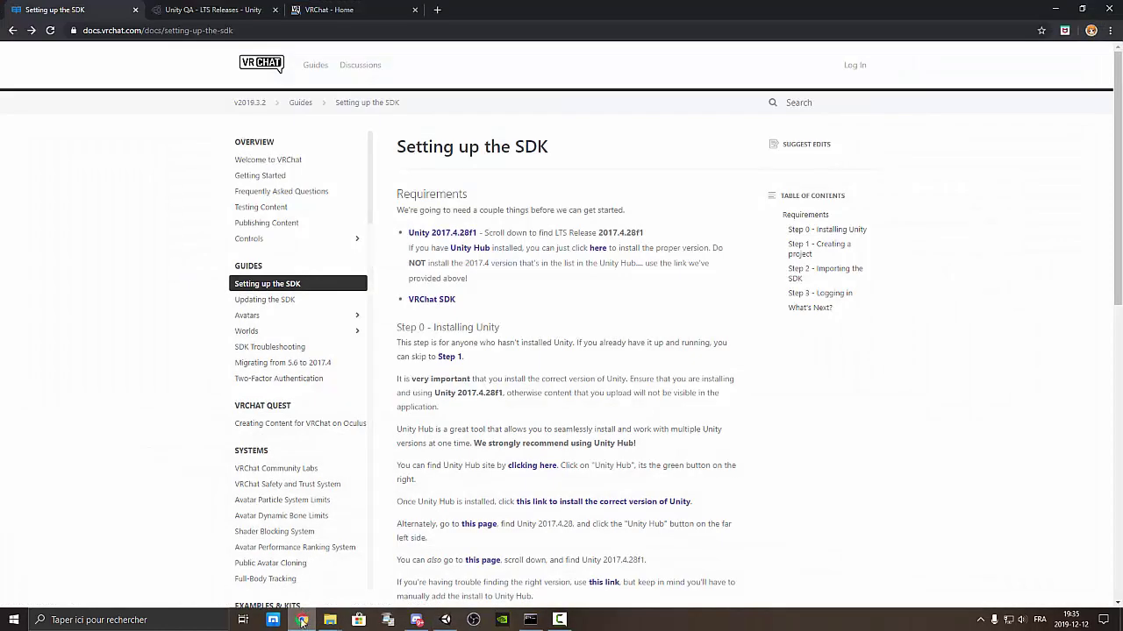
mouse_move(301, 620)
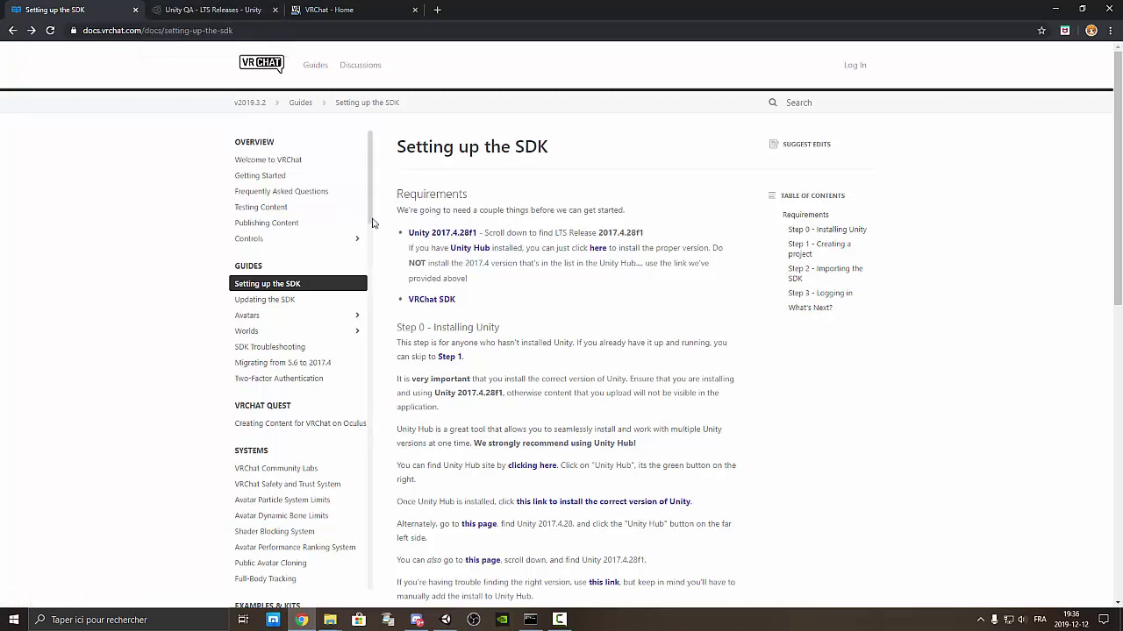
left_click(429, 233)
left_click(13, 30)
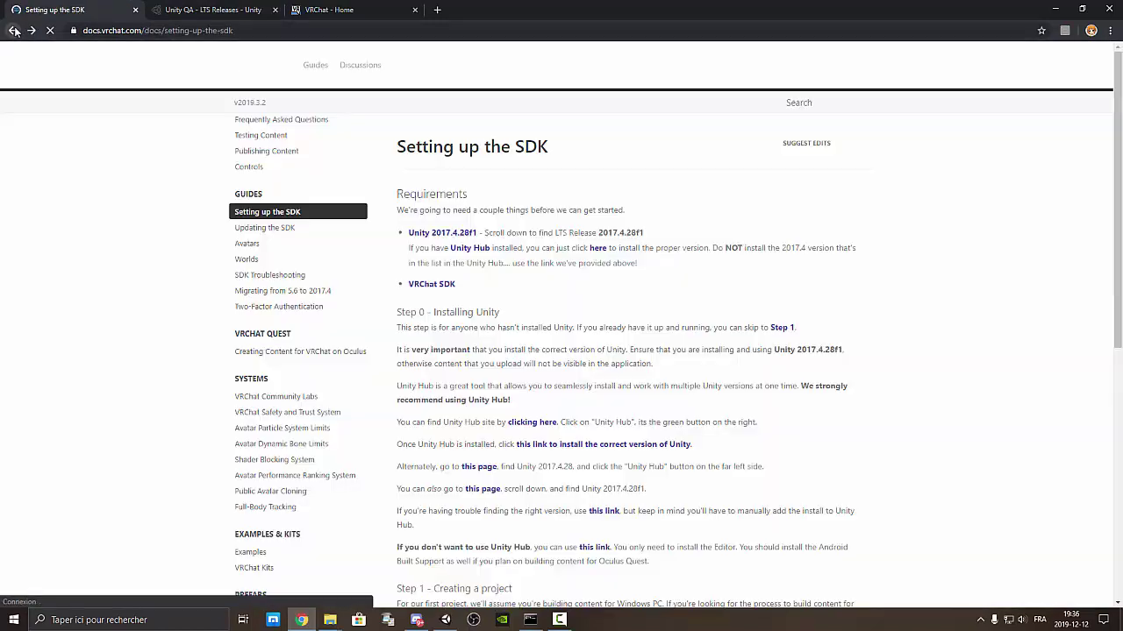
- Filter Unity's LTS releases page to version 2017.4 and expand LTS Release 2017.4.28f1
left_click(222, 12)
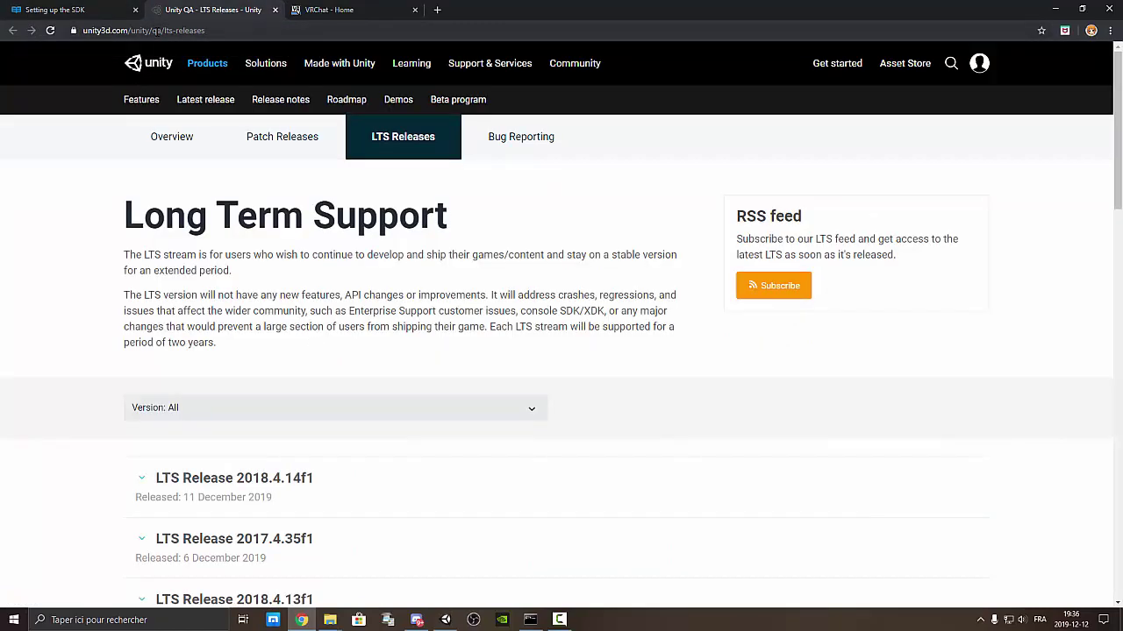
left_click(221, 407)
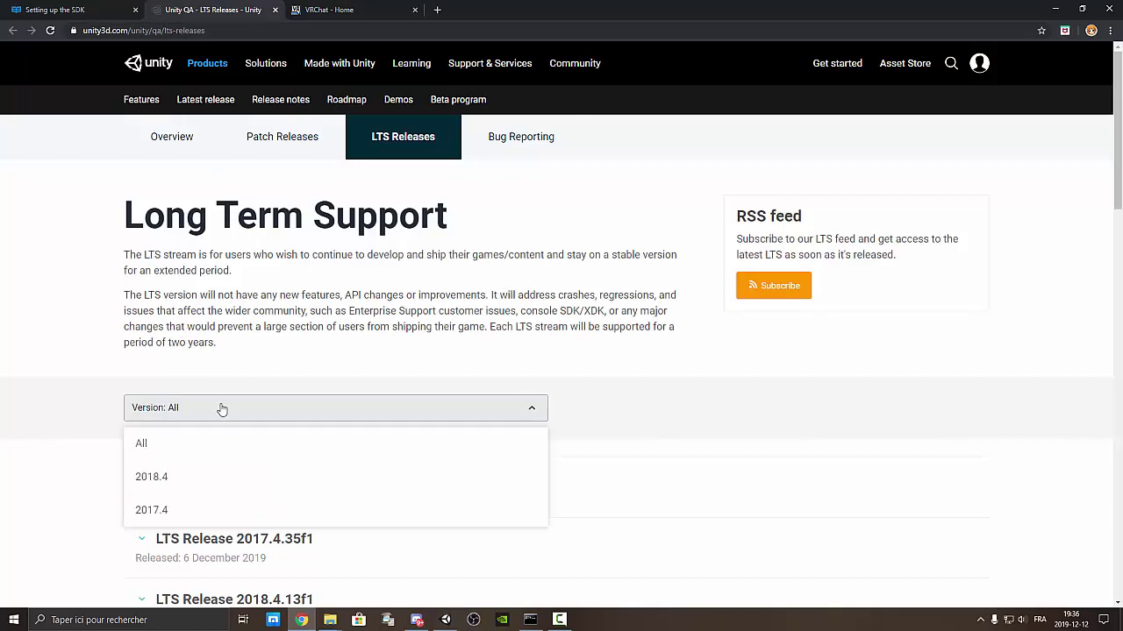
left_click(170, 509)
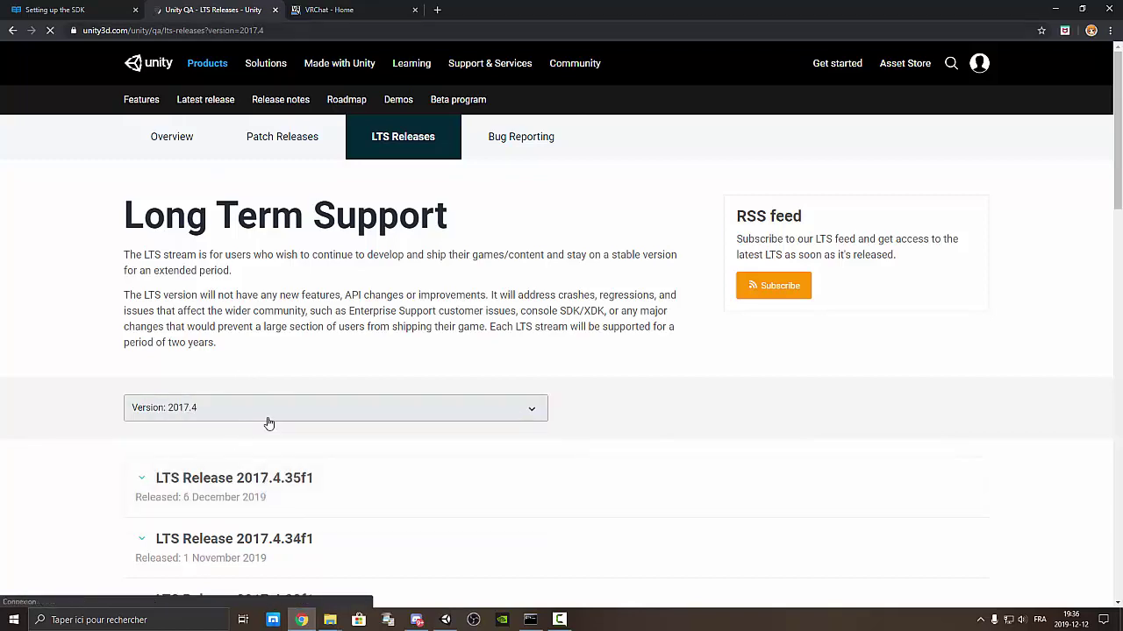
scroll(268, 421, "down", 3)
scroll(340, 394, "down", 3)
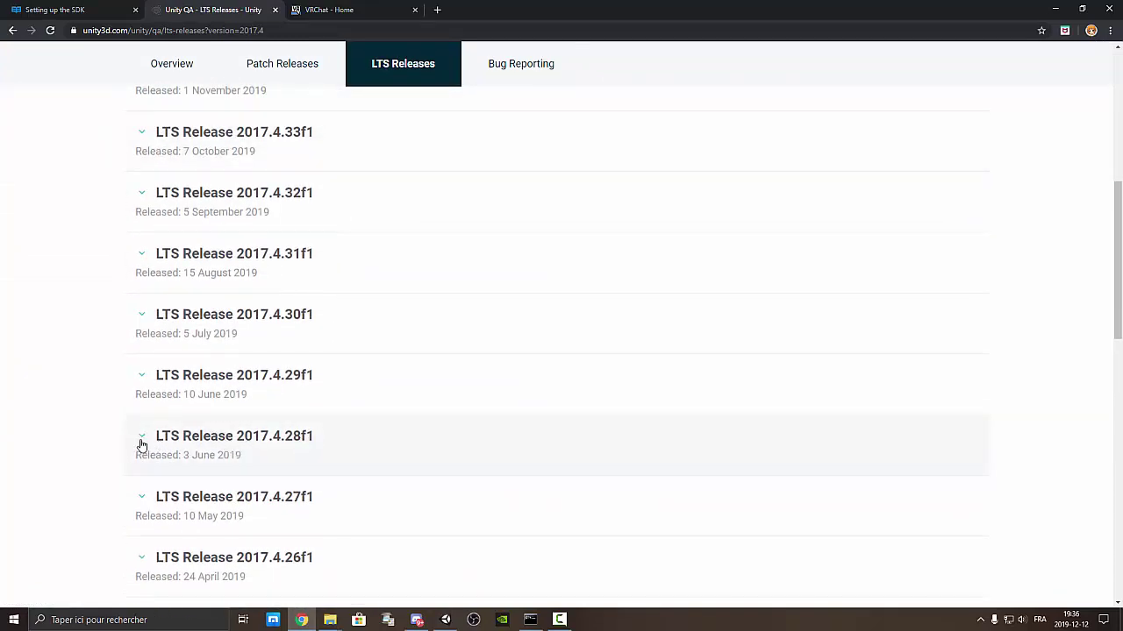
left_click(254, 441)
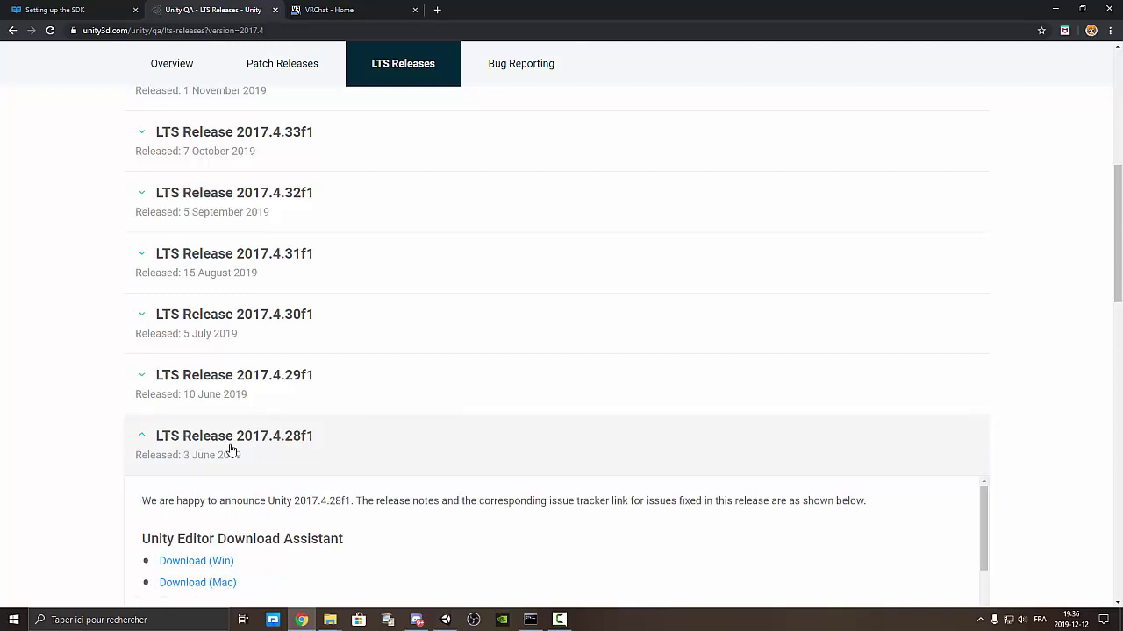
- Examine the download links for LTS Release 2017.4.28f1 and close the page to return to the SDK setup guide
scroll(231, 451, "down", 2)
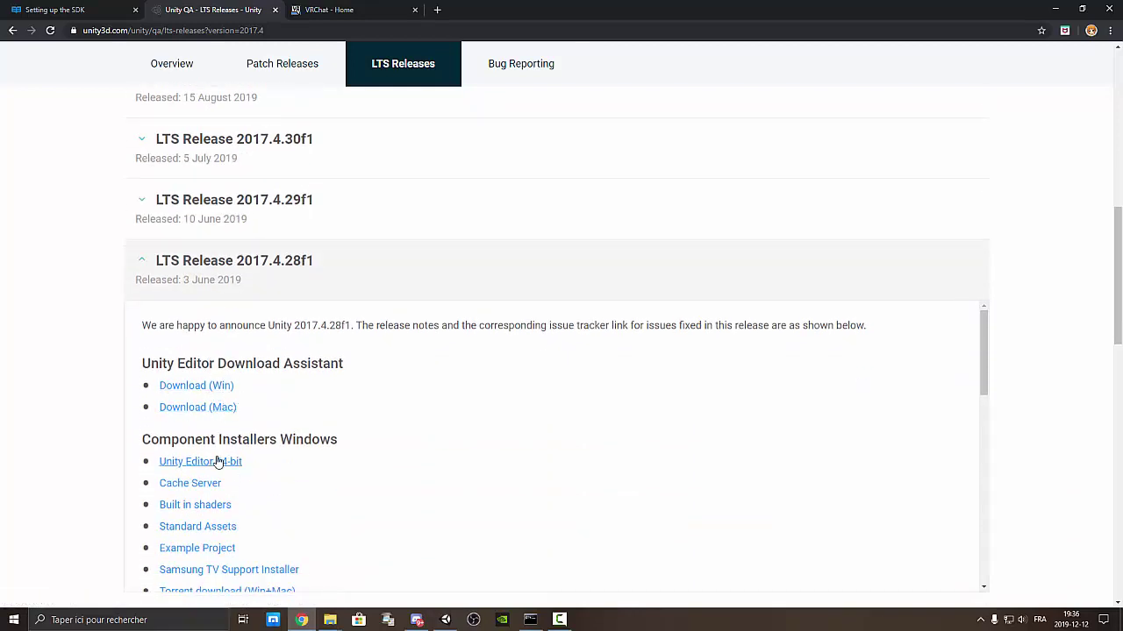
scroll(194, 408, "down", 1)
scroll(278, 430, "down", 3)
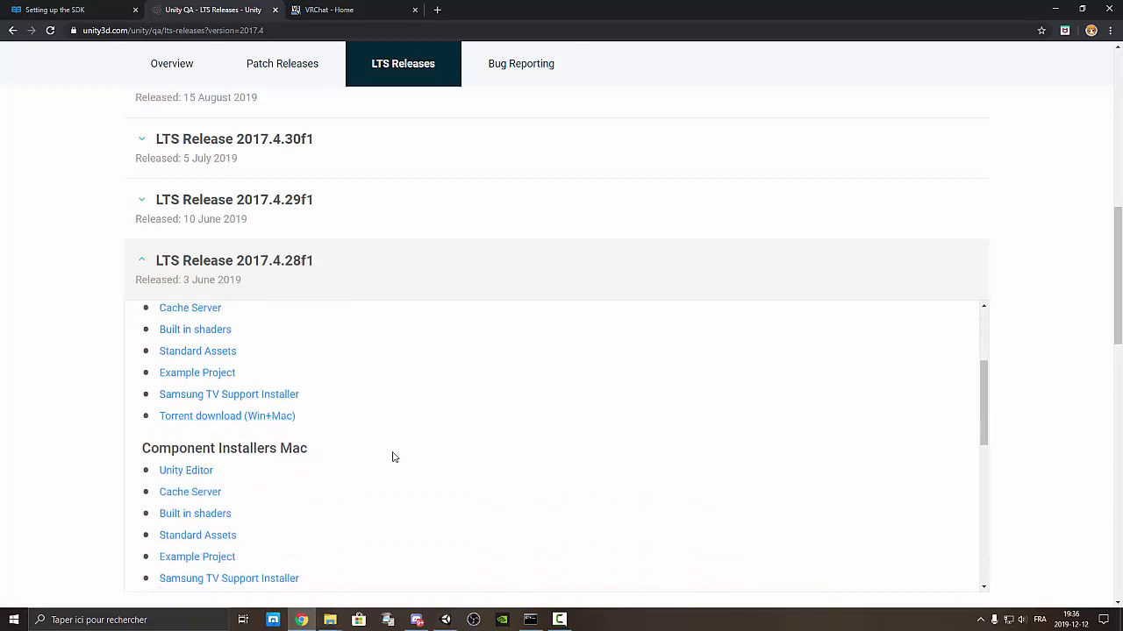
scroll(271, 406, "down", 1)
scroll(277, 407, "up", 4)
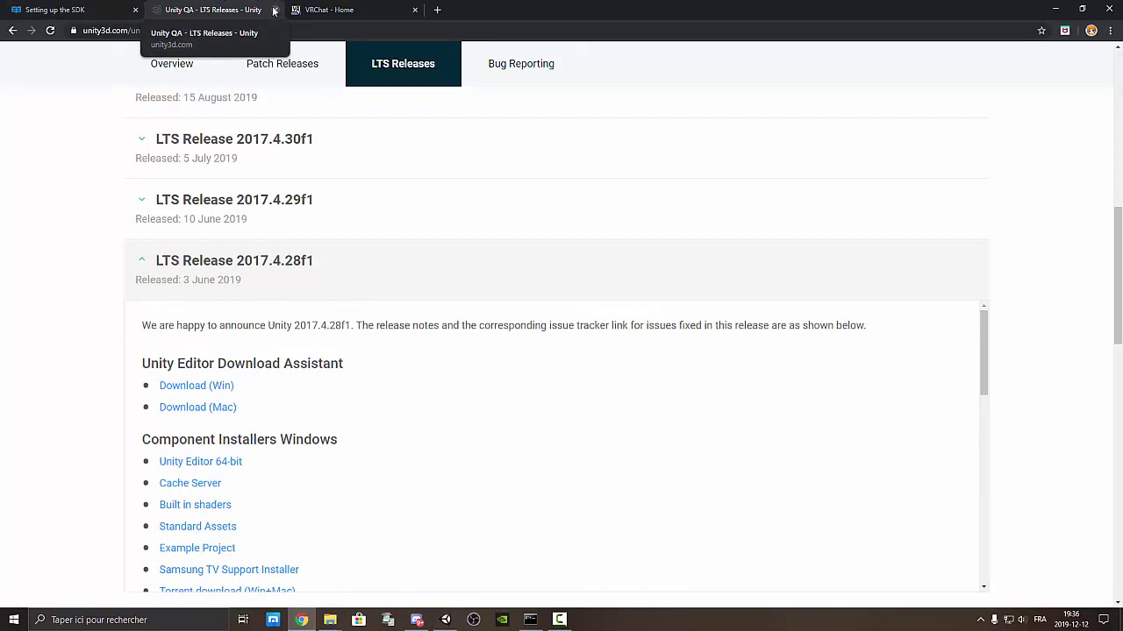
left_click(273, 10)
left_click(88, 9)
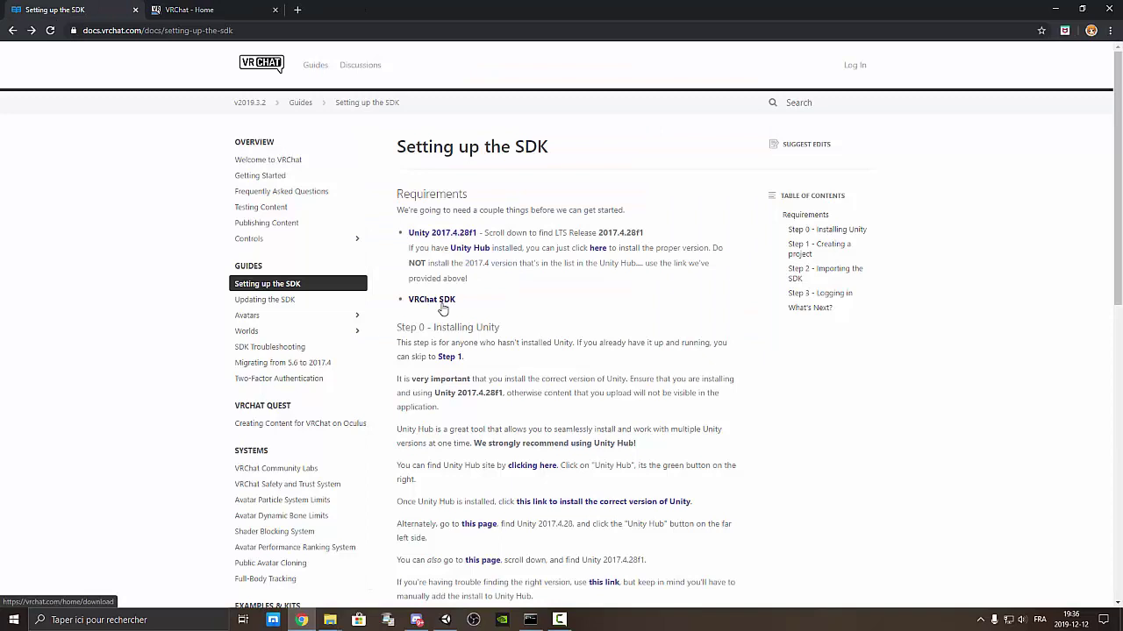
- Log in to the VRChat website with the account username and password
left_click(221, 7)
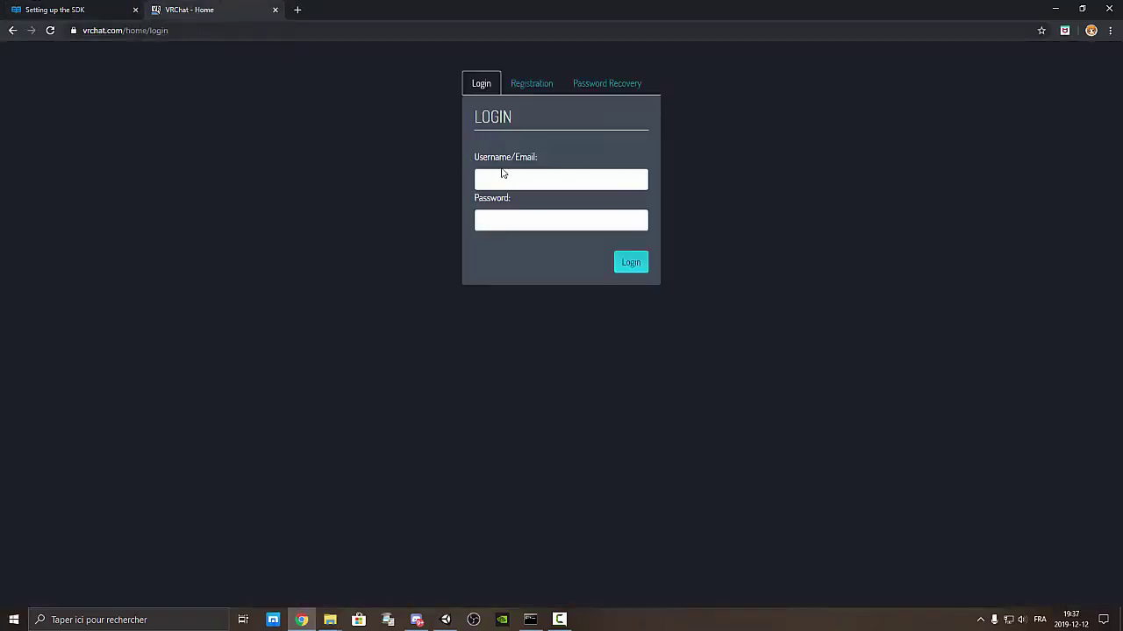
left_click(505, 174)
left_click(508, 205)
left_click(524, 226)
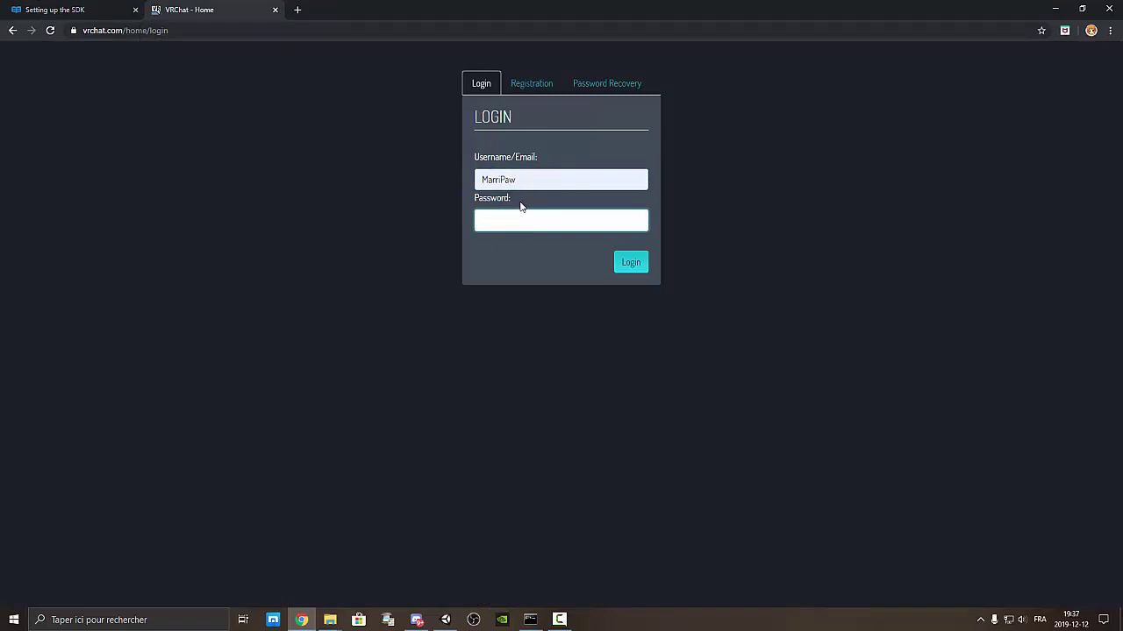
type("**********")
key("Return")
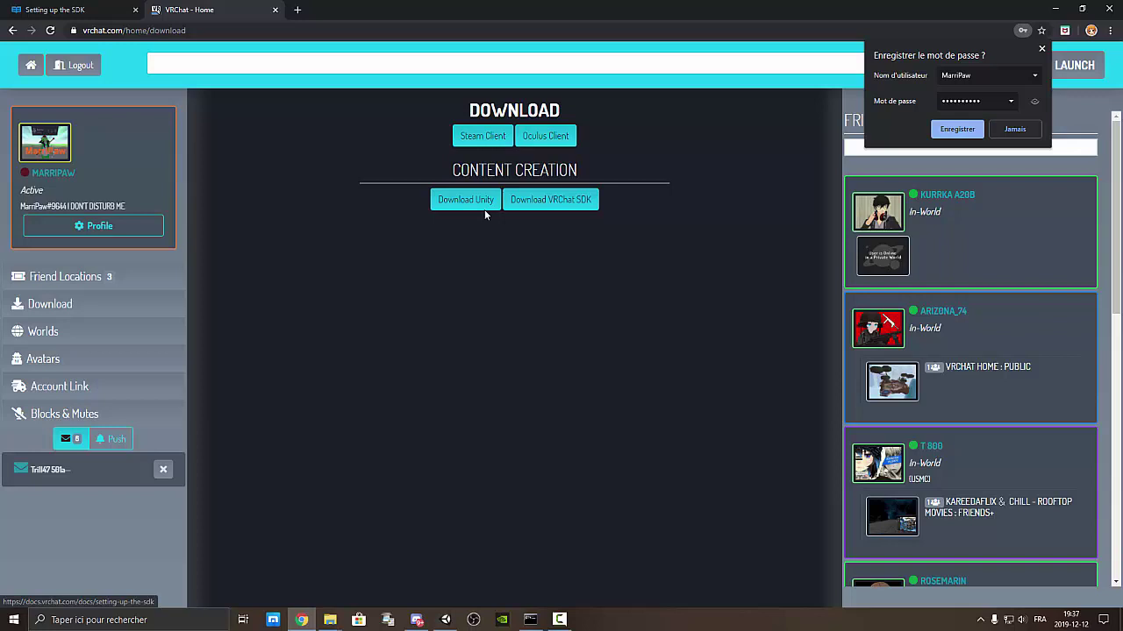
- Check the VRChat SDK download under Content Creation and close the VRChat page
left_click(569, 210)
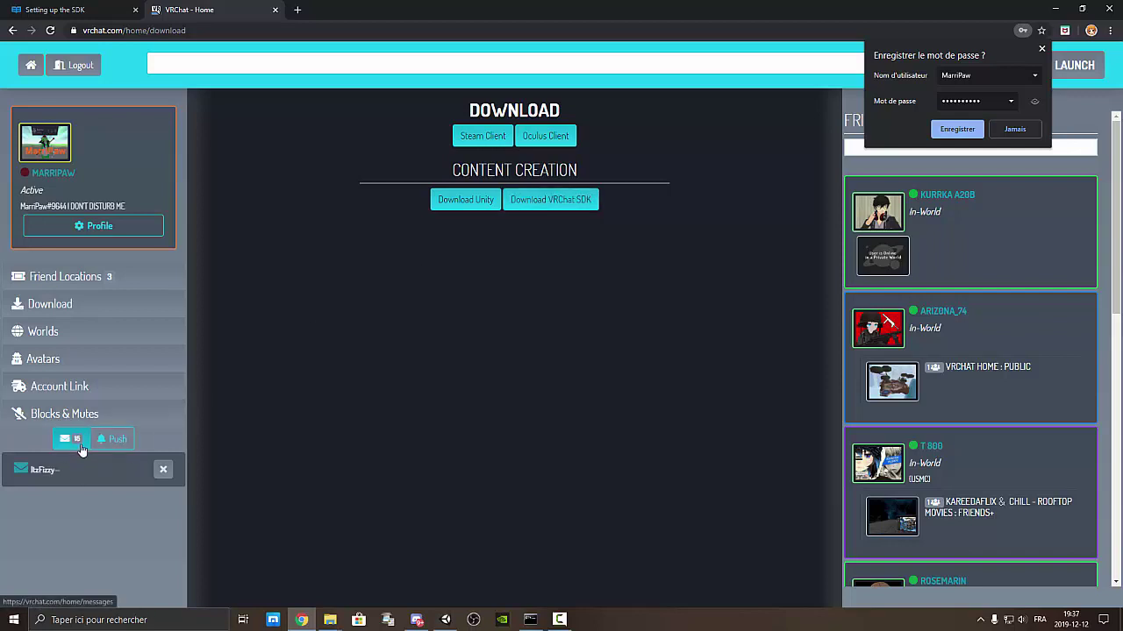
left_click(275, 11)
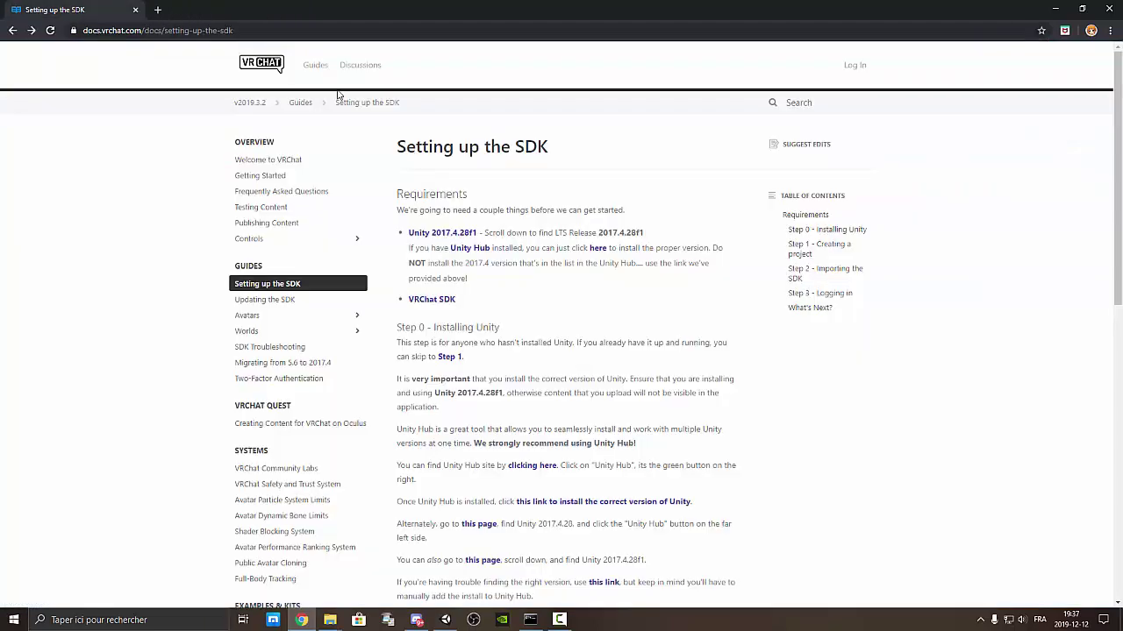
- Import all of the VRCSDK-2019.09.18.12.05_Public package from the desktop into the new Unity project
left_click(446, 619)
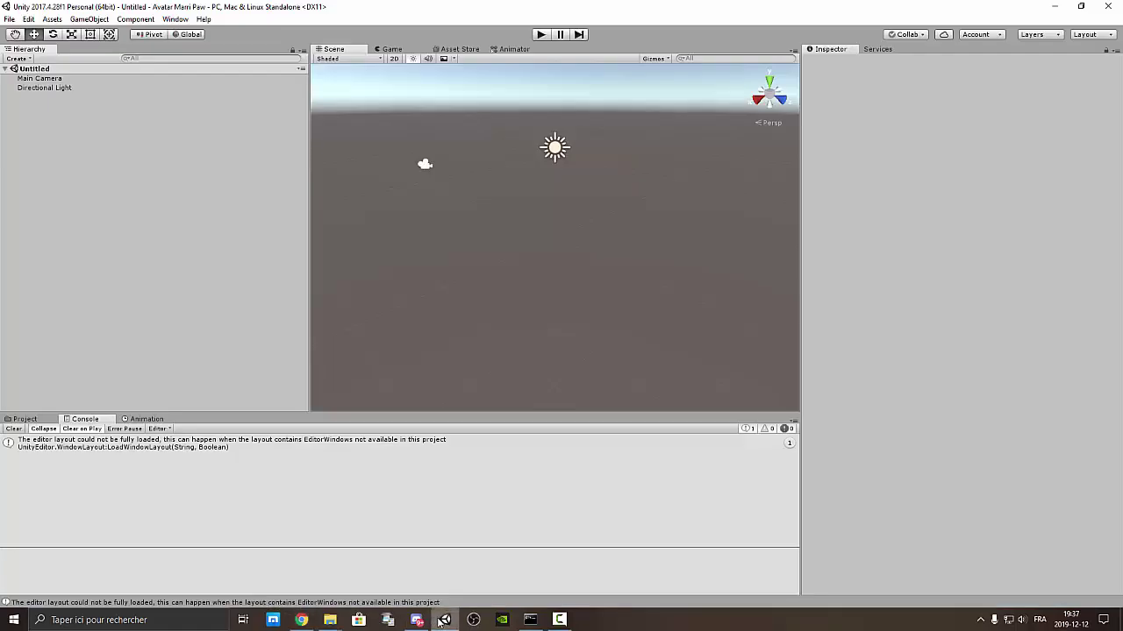
left_click(1054, 6)
left_click(1054, 8)
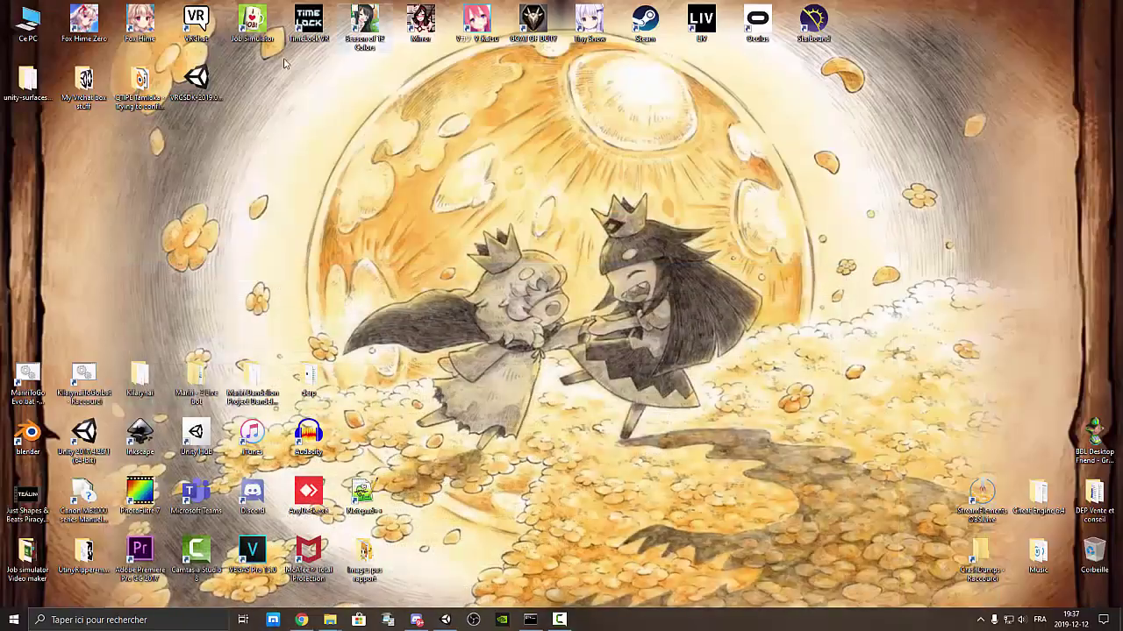
left_click(198, 79)
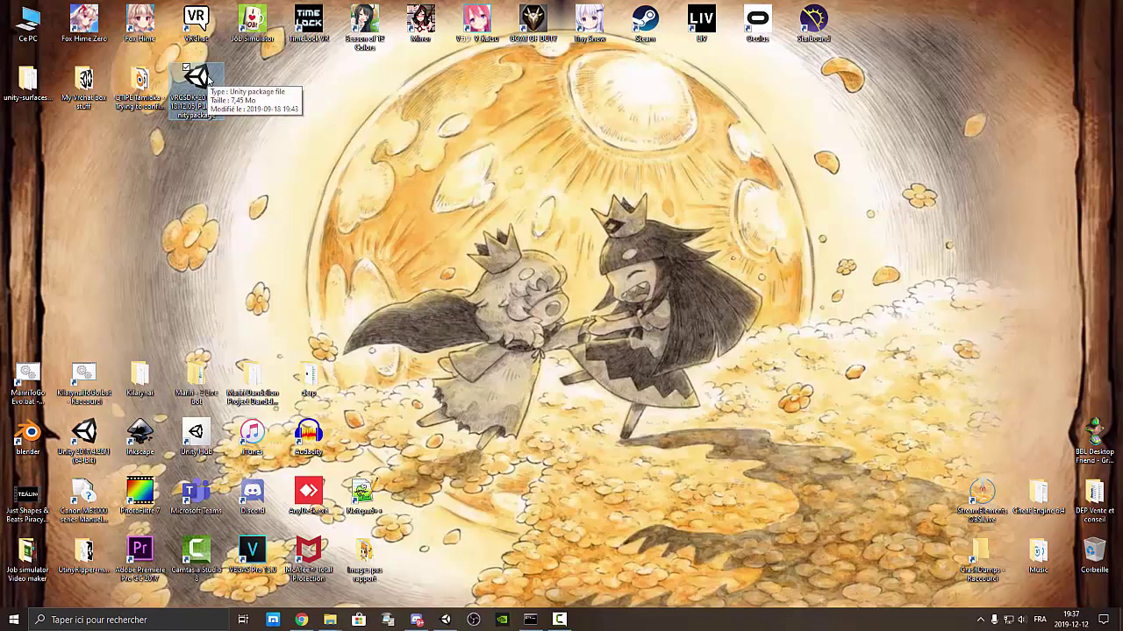
double_click(199, 79)
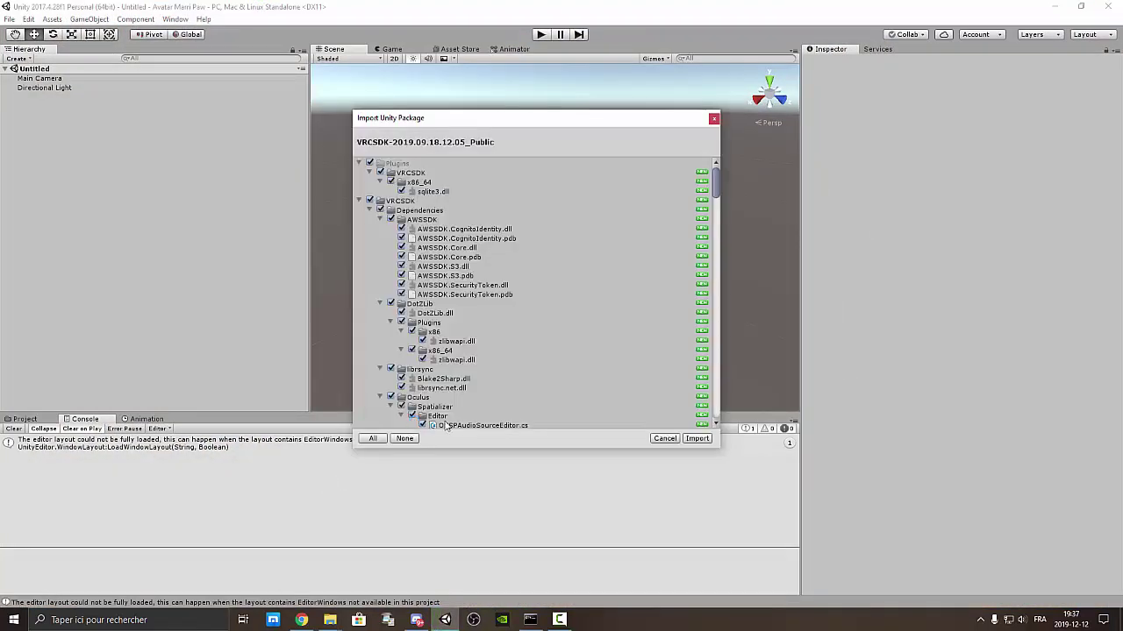
left_click(707, 438)
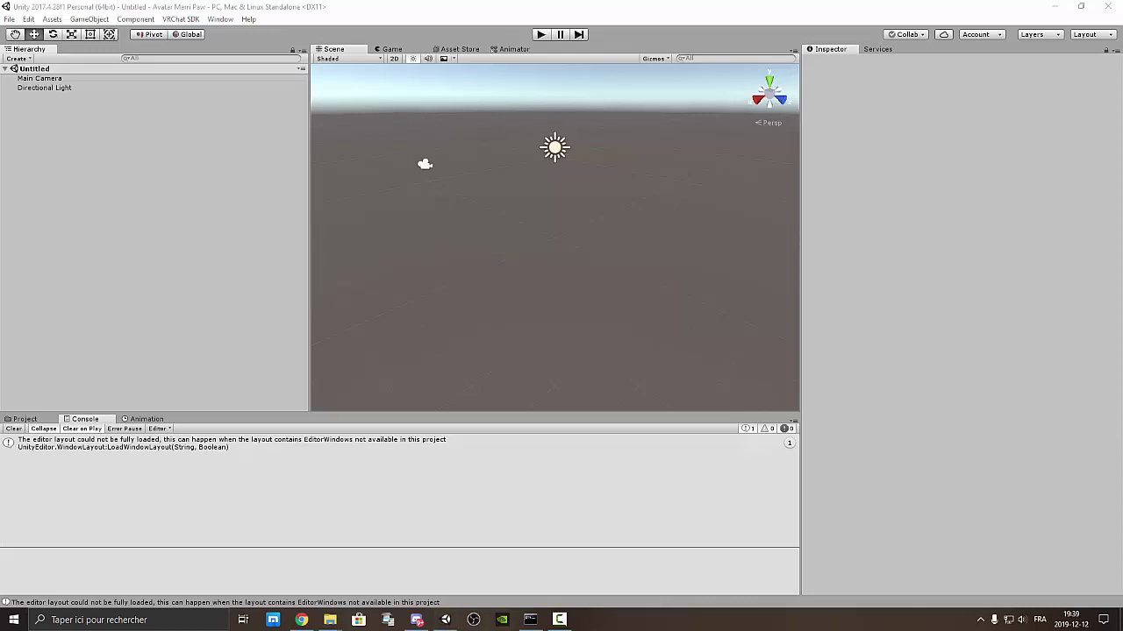
- Switch to Chrome and open the VRChat SDK download page from the setup guide
left_click(301, 621)
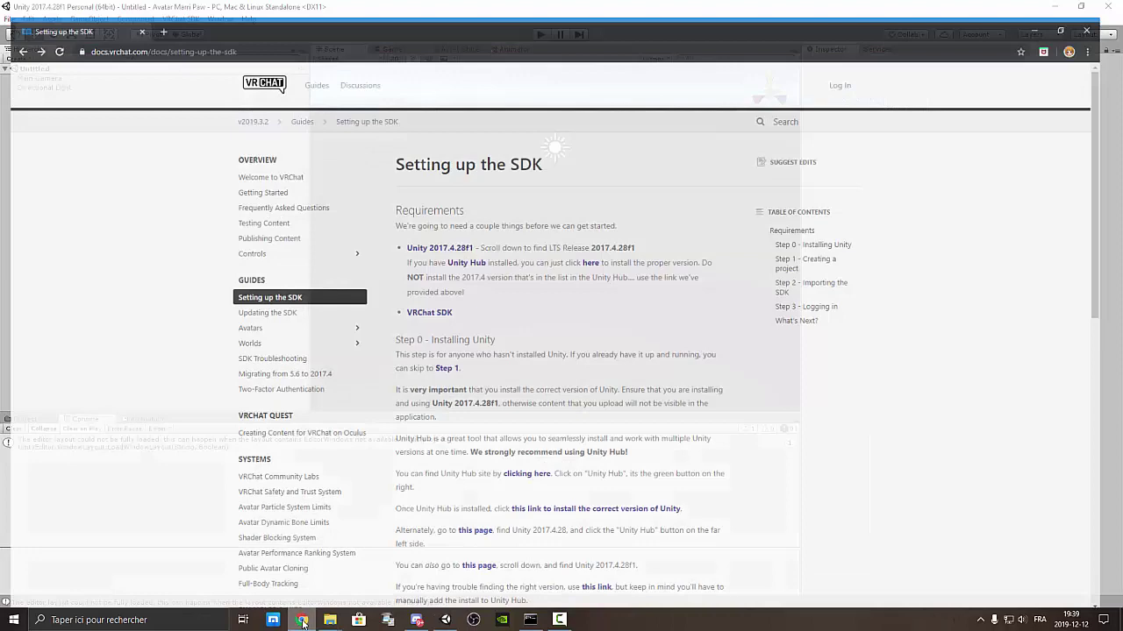
left_click(433, 300)
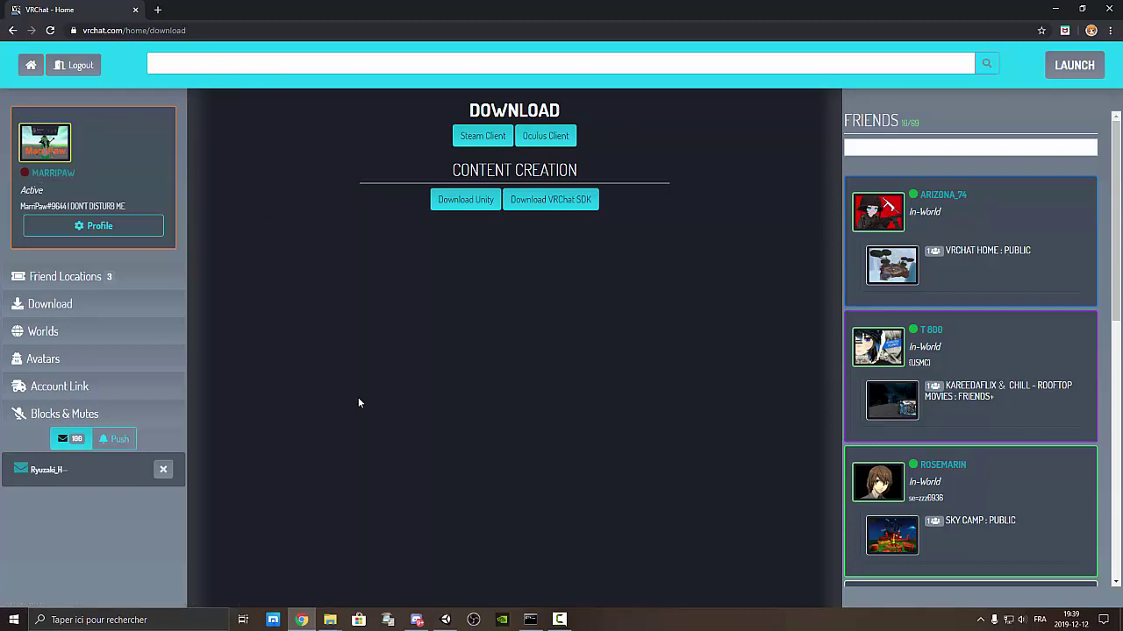
- Switch to Unity, open the VRChat SDK control panel and dock it beside the Hierarchy
mouse_move(457, 619)
left_click(457, 624)
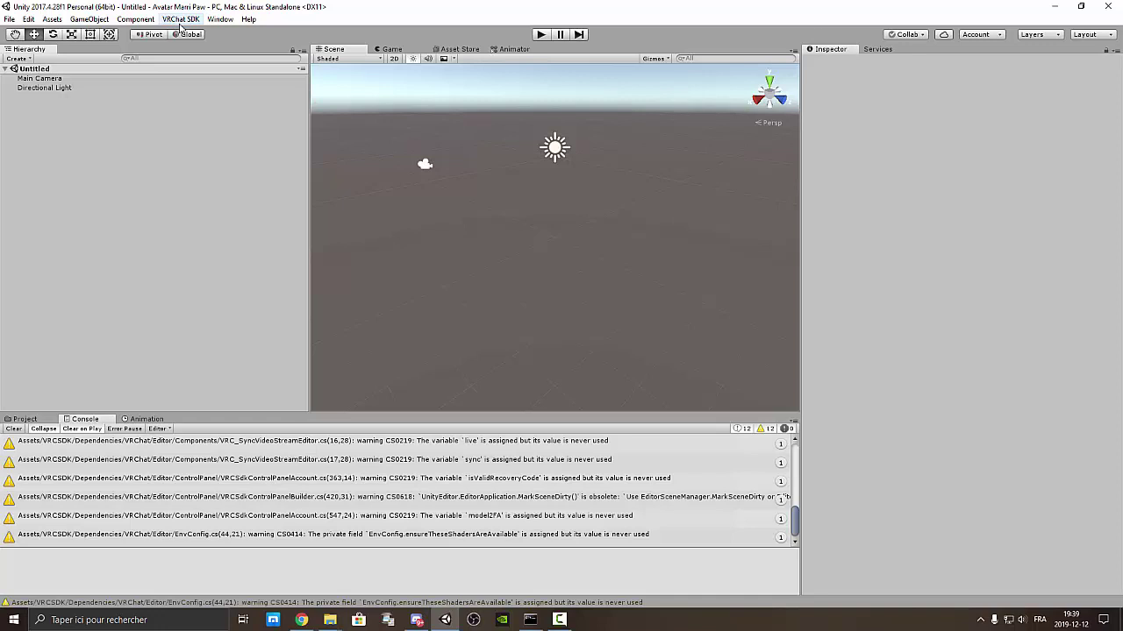
left_click(180, 21)
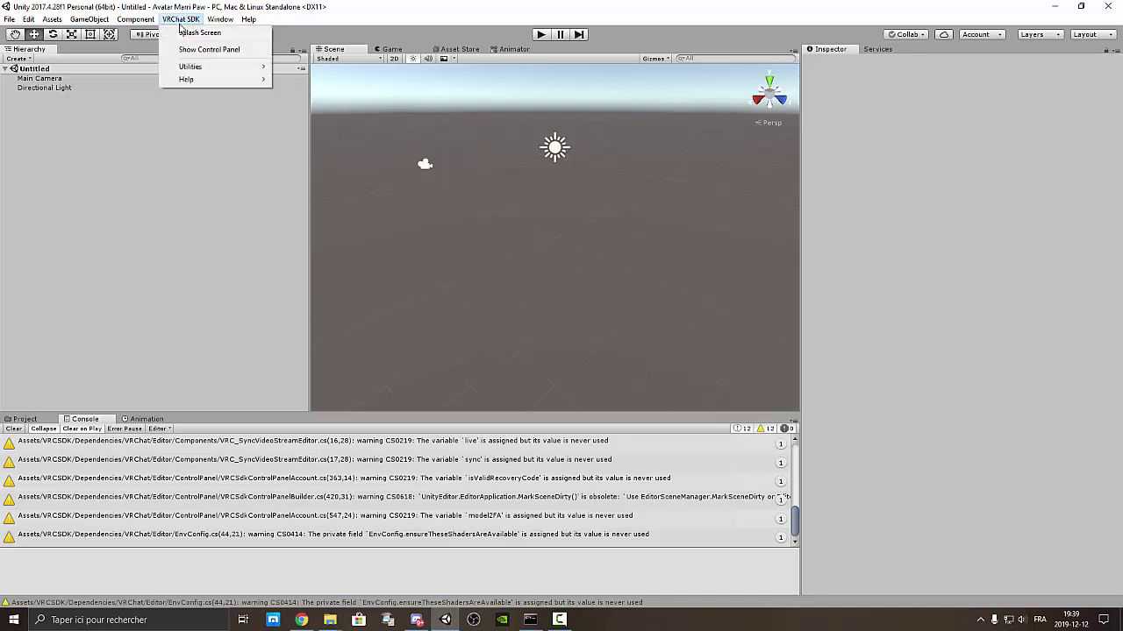
left_click(185, 50)
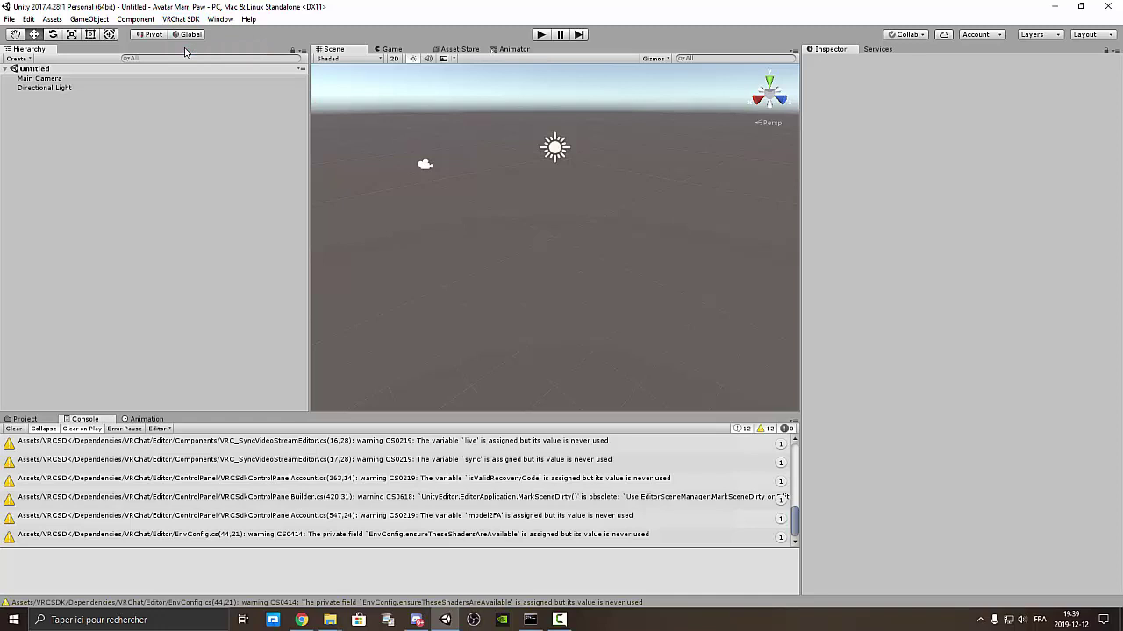
left_click_drag(751, 159, 92, 61)
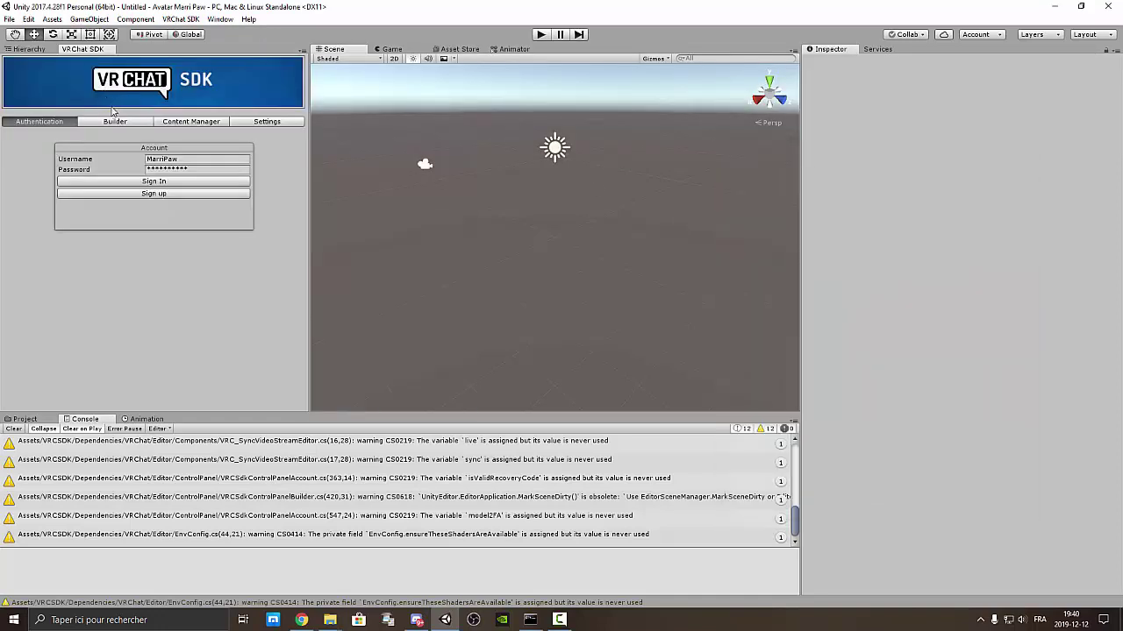
- Sign in to the VRChat SDK with the prefilled account credentials and show the Builder page
left_click(163, 182)
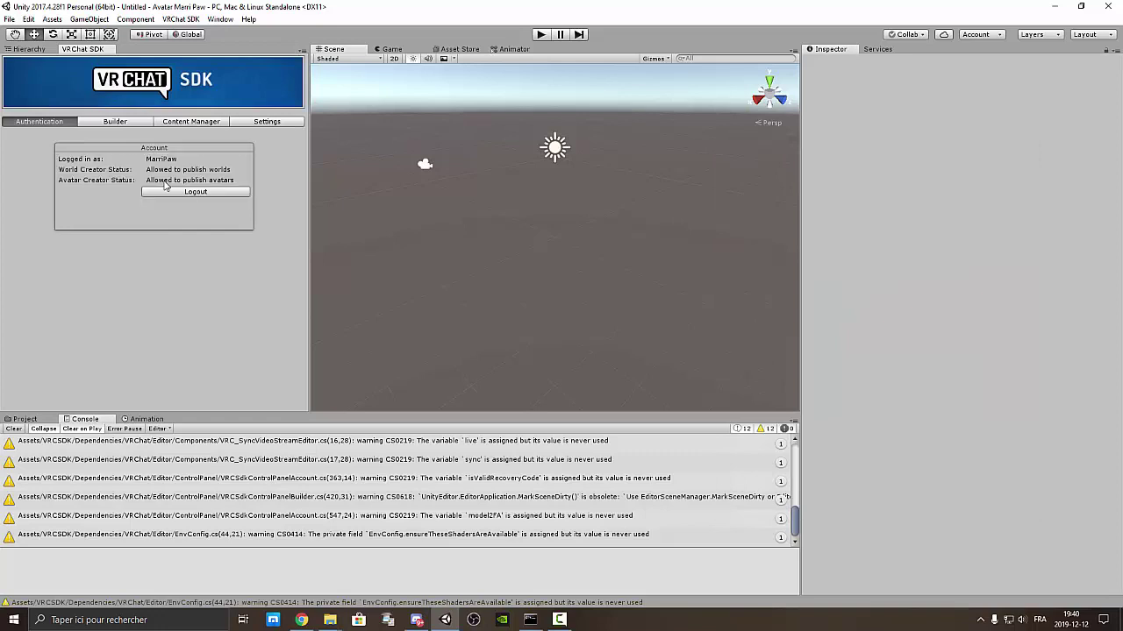
left_click(139, 122)
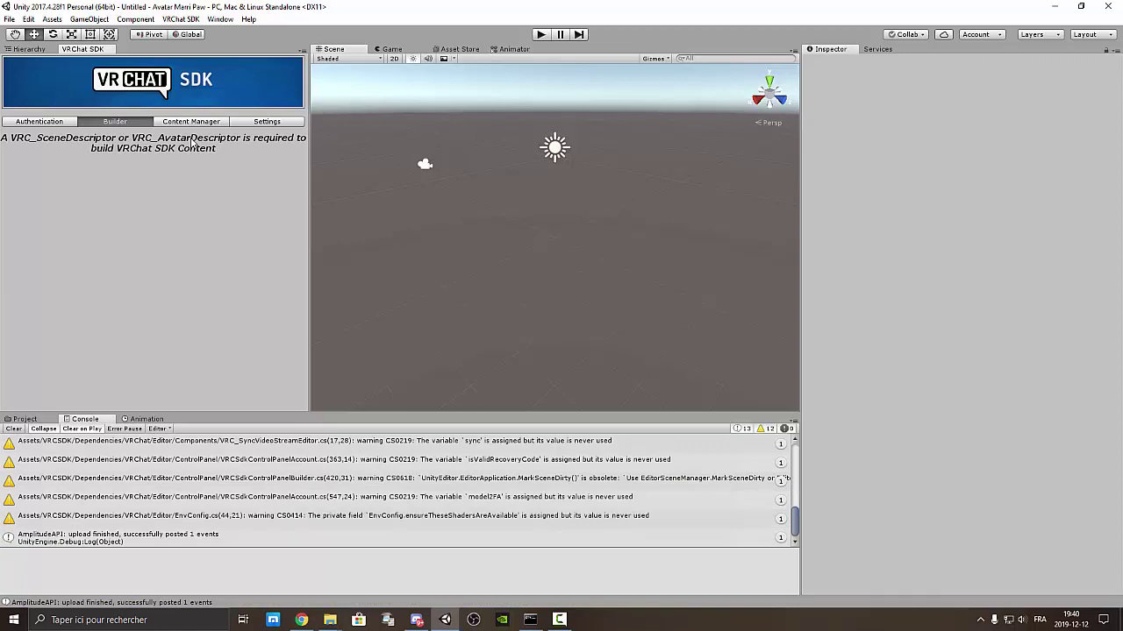
- Return to the scene Hierarchy and show the project's Assets in place of the Console
left_click(21, 49)
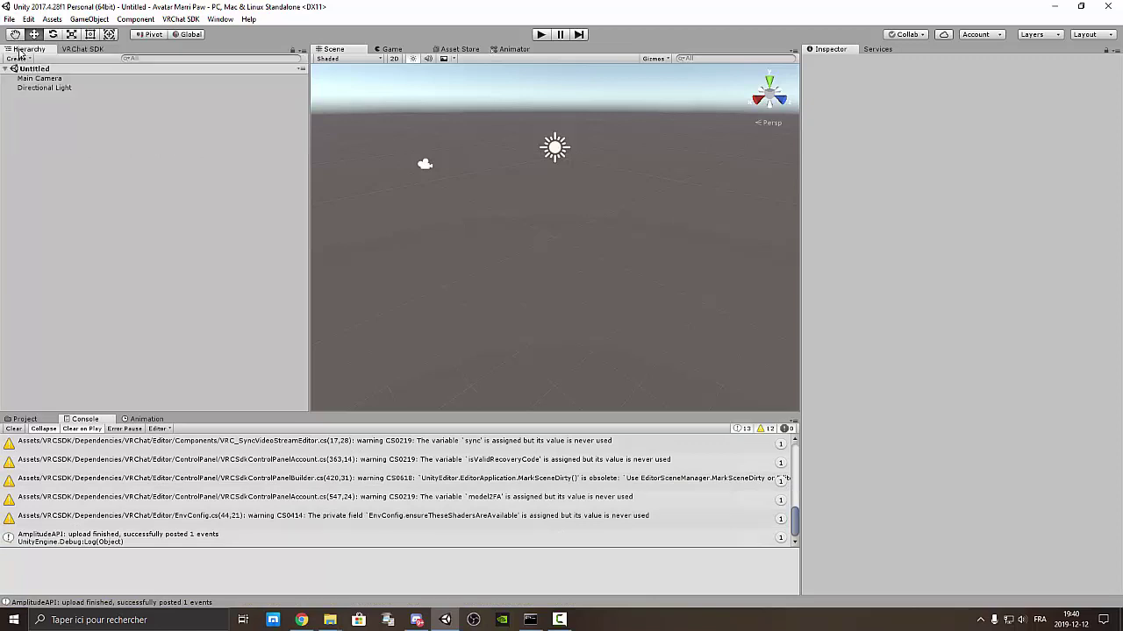
left_click(13, 420)
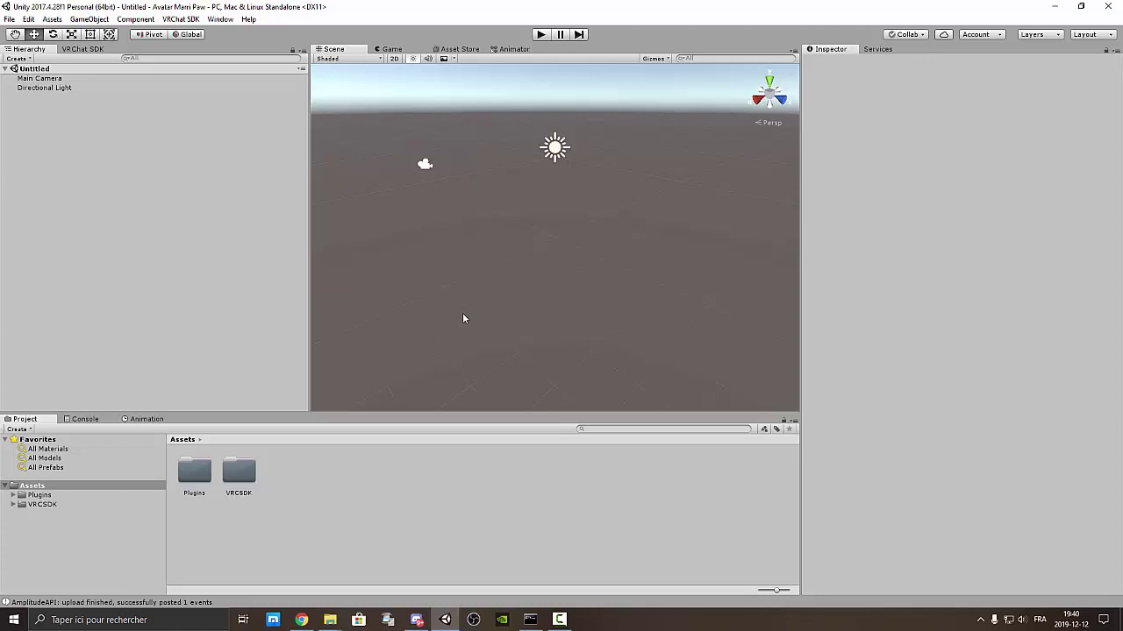
- Review the uploaded worlds and avatars in the VRChat SDK Content Manager, and return to the Hierarchy
left_click(106, 50)
left_click(168, 123)
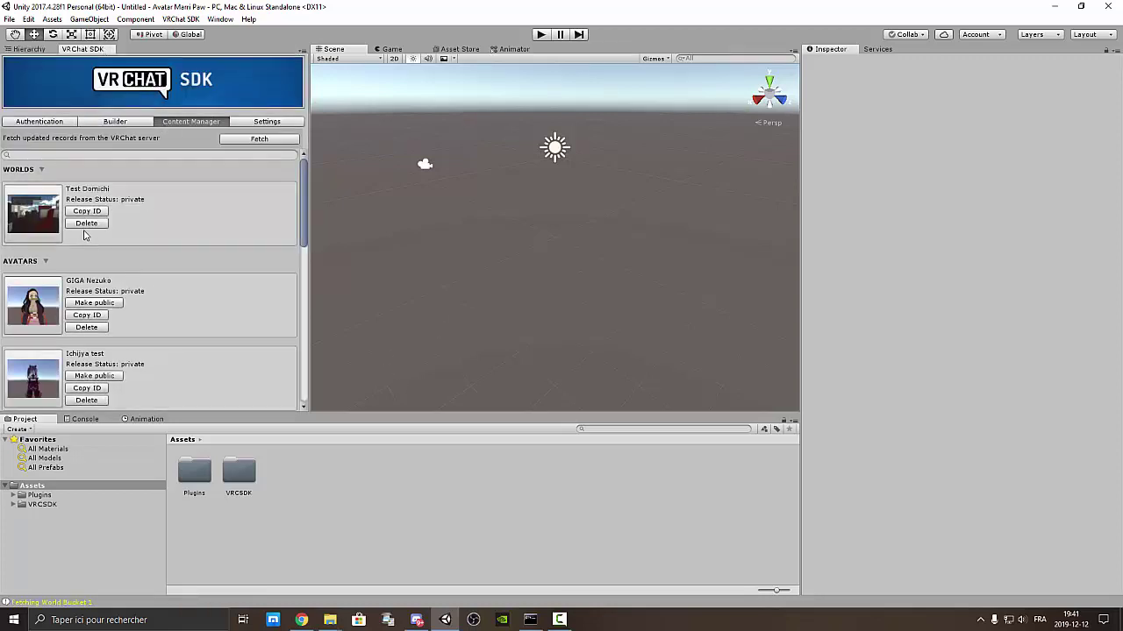
scroll(84, 233, "down", 2)
scroll(84, 235, "down", 6)
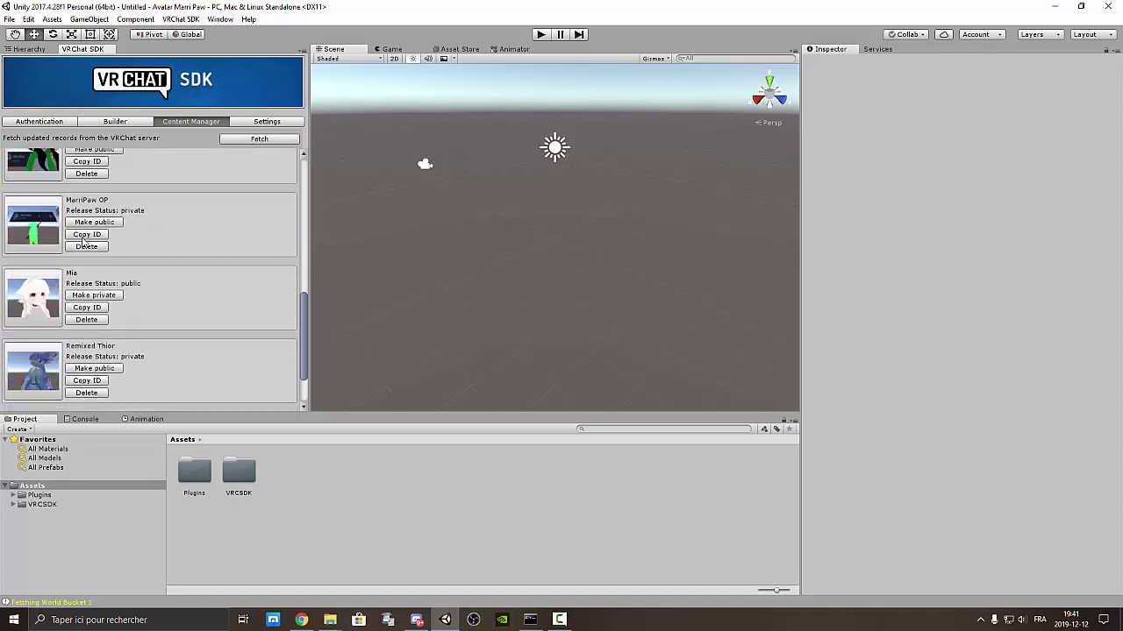
scroll(90, 232, "up", 8)
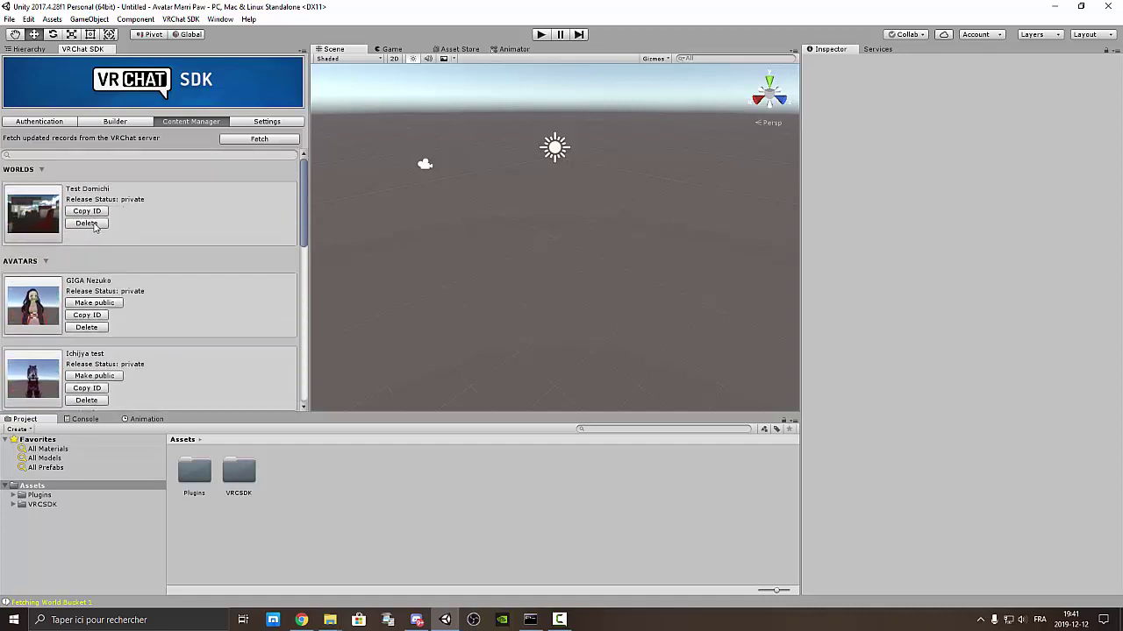
left_click(52, 121)
left_click(38, 50)
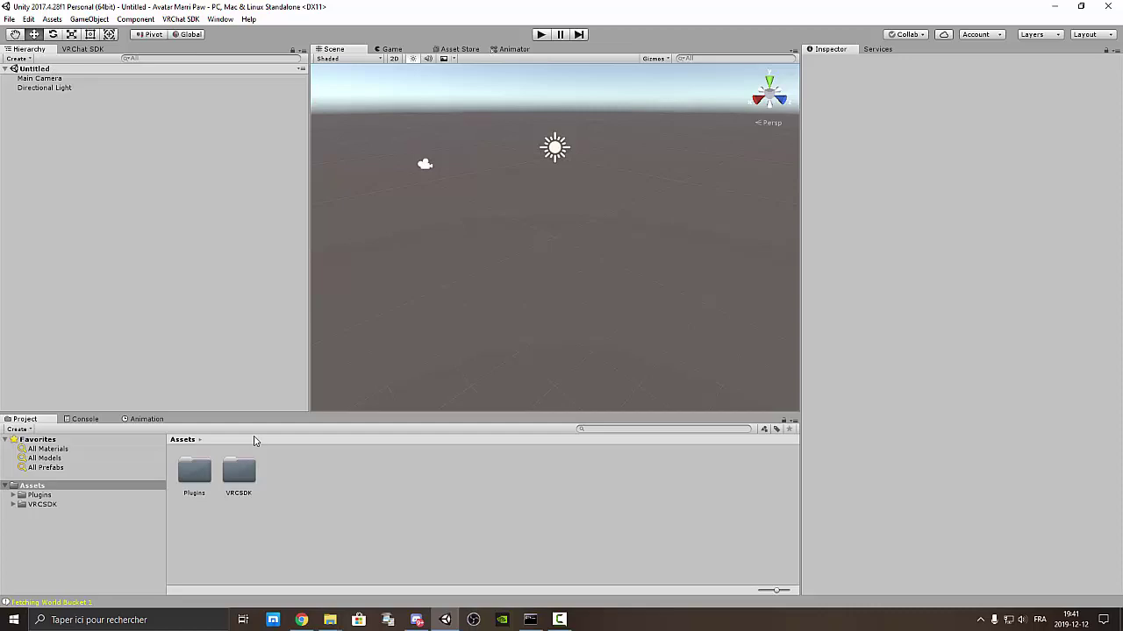